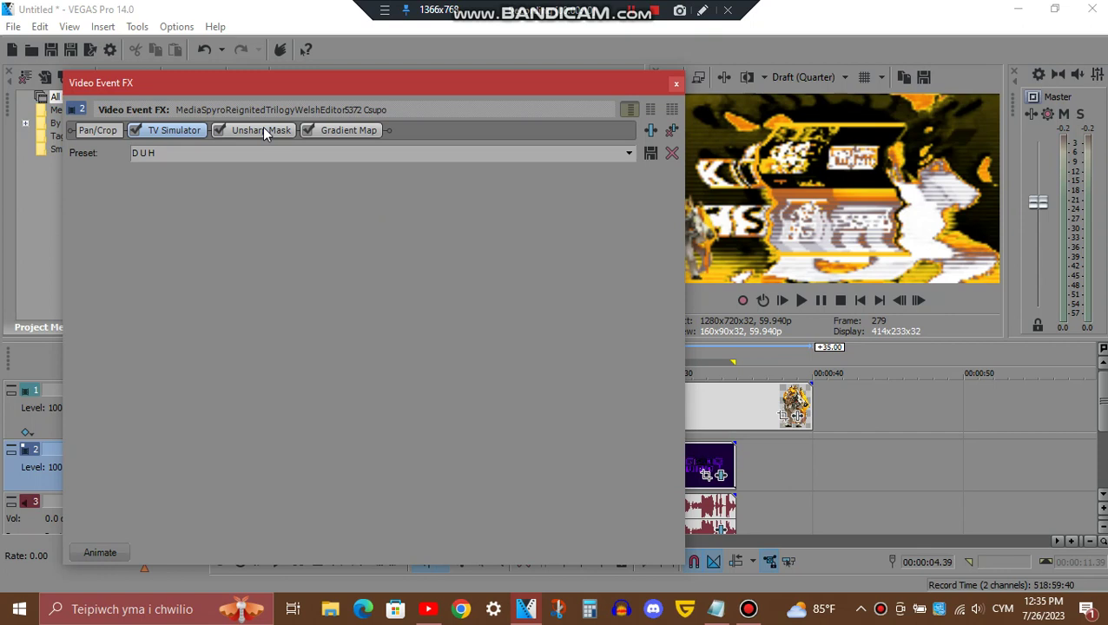
Review the first video clip's Unsharp Mask settings and each color point of its Gradient Map, then close its effects window.
click(262, 130)
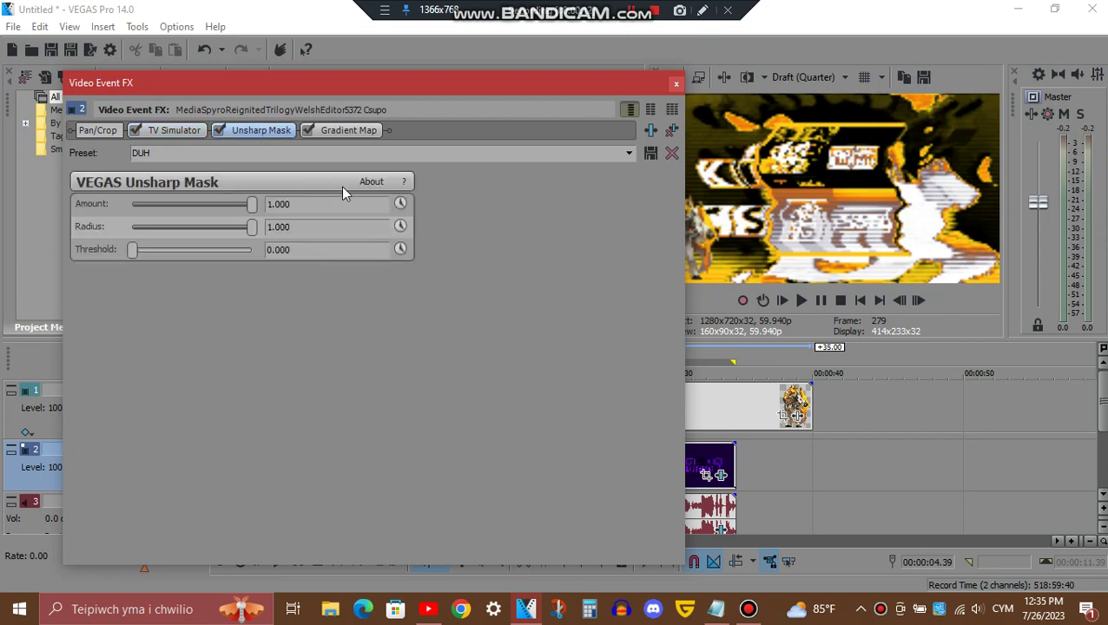
click(340, 133)
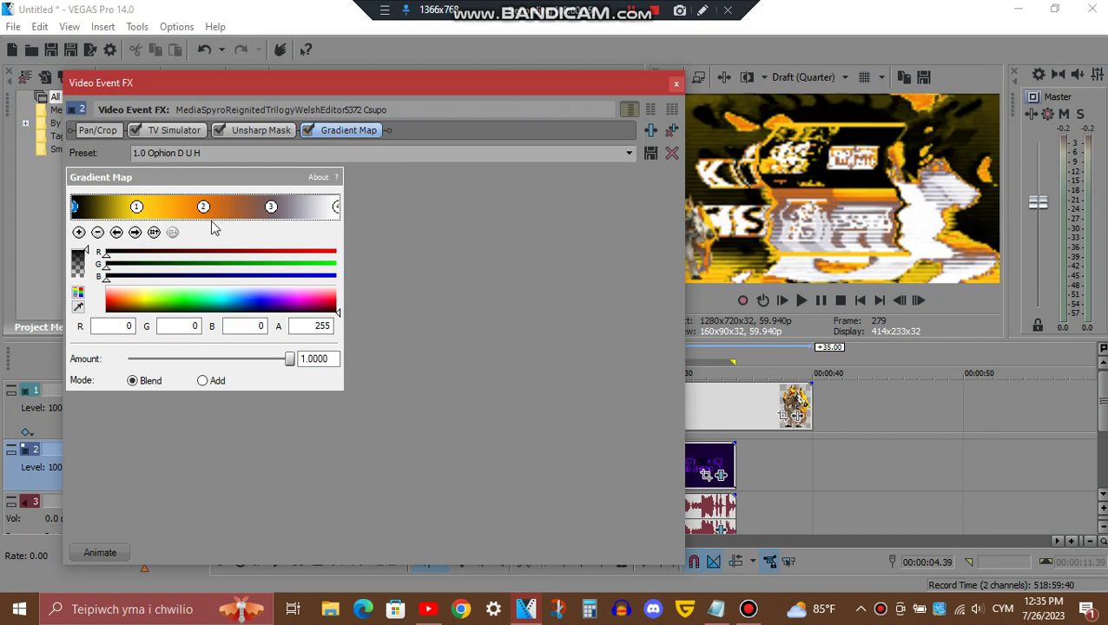
click(135, 233)
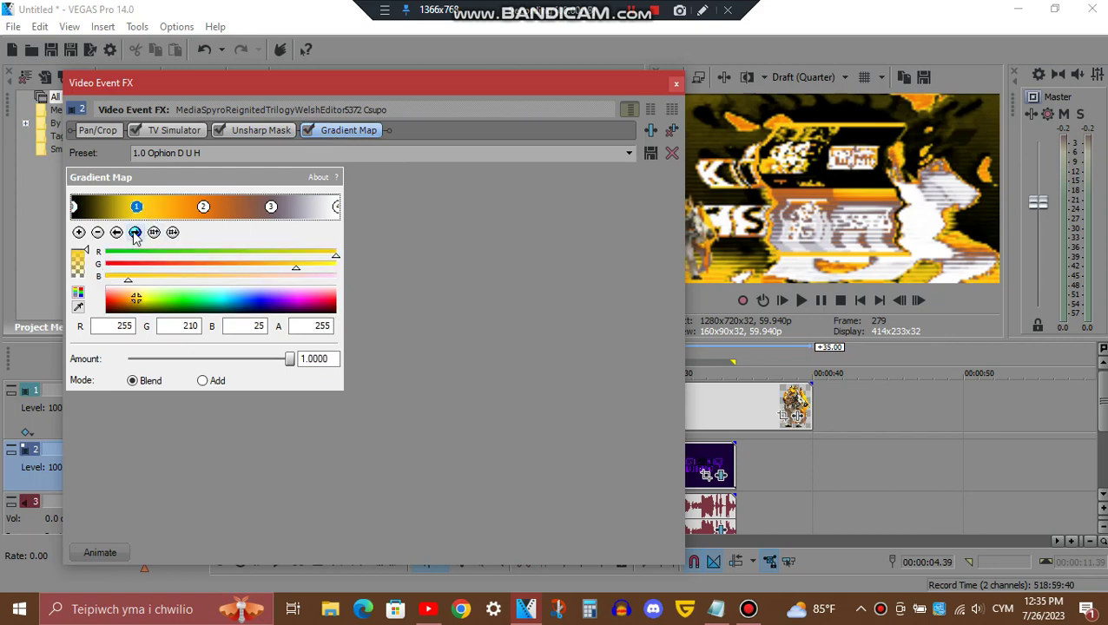
click(134, 232)
click(134, 233)
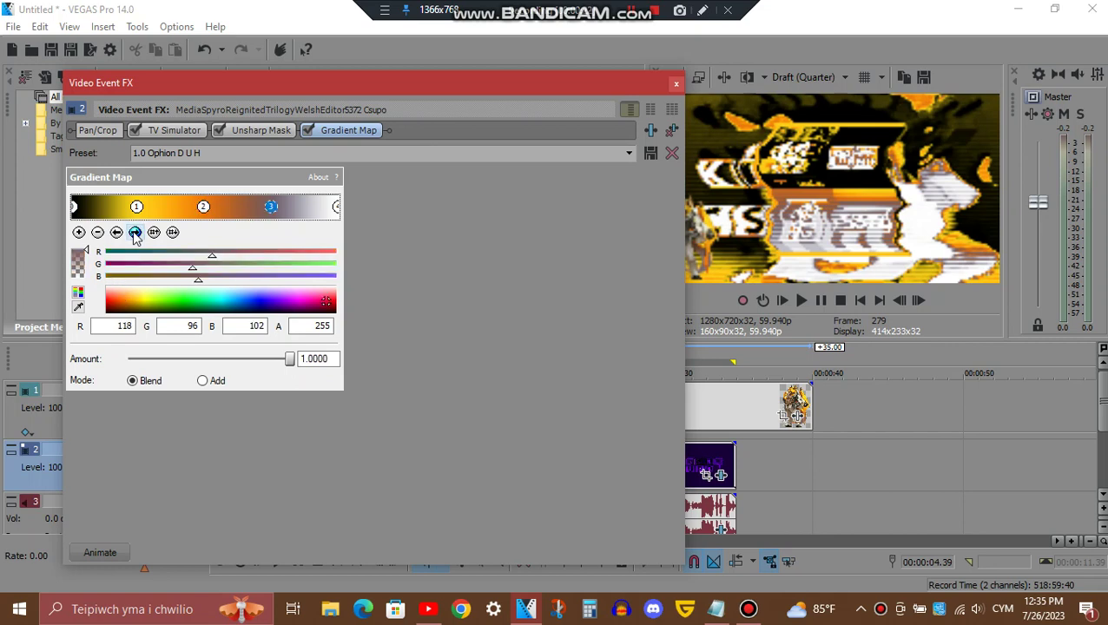
click(135, 233)
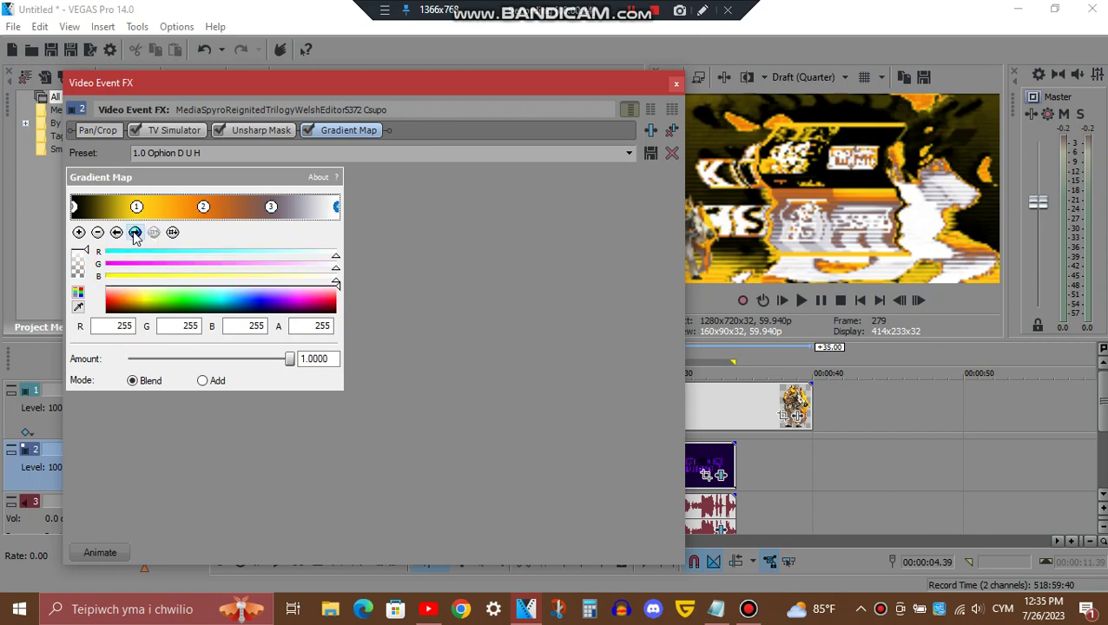
click(676, 87)
Examine the first audio clip's effect chain: both ExpressFX Chorus effects, Pitch Shift and the full IL Vocodex interface.
click(369, 528)
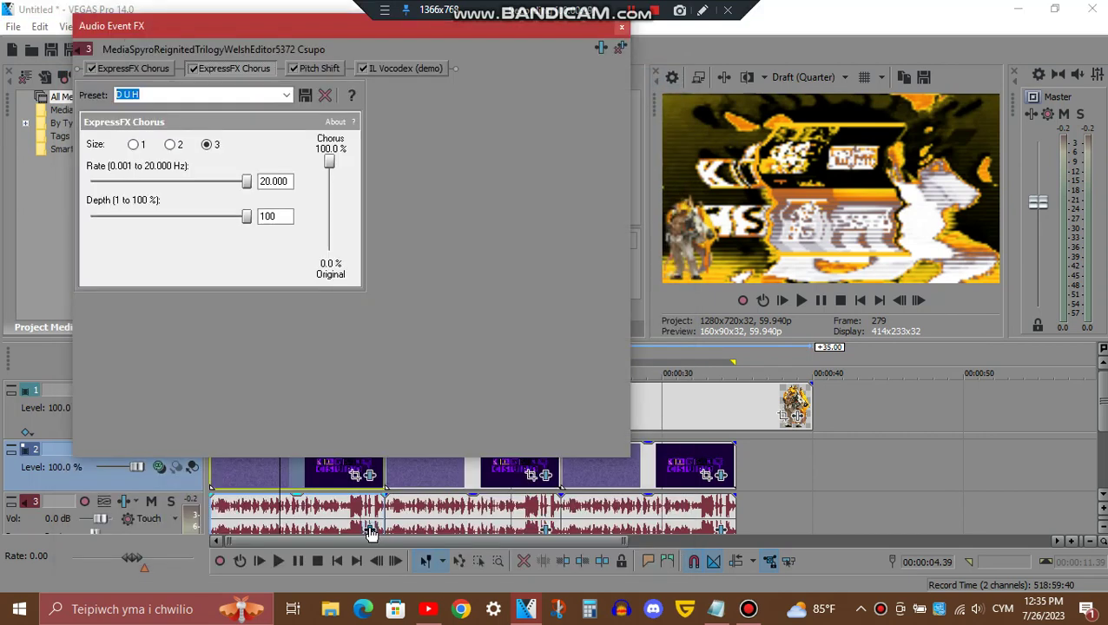
scroll(174, 94, down, 1)
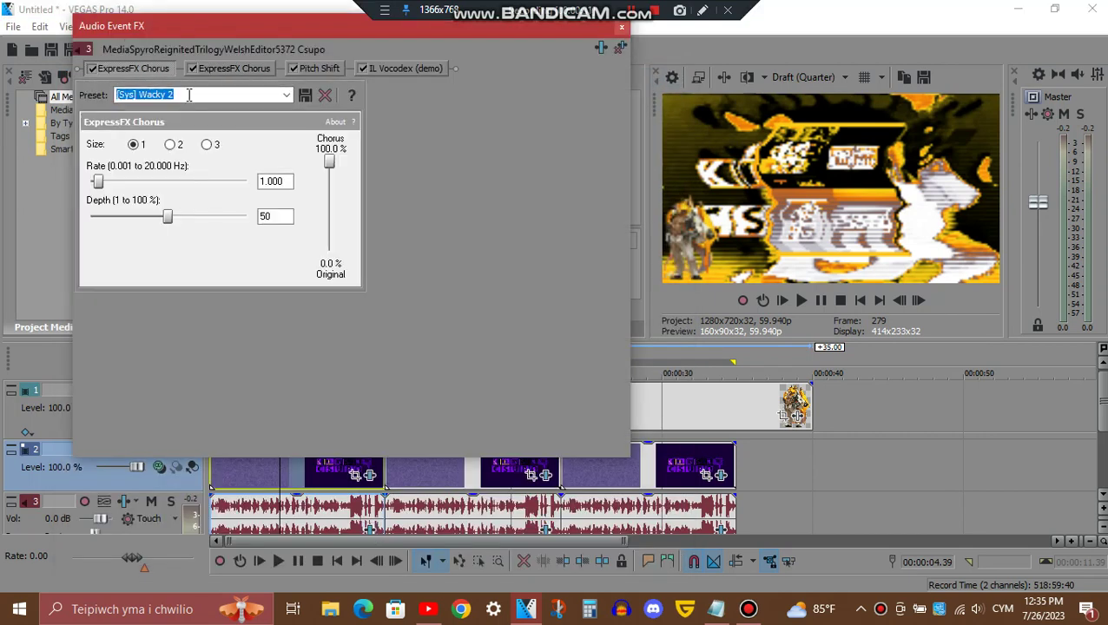
click(227, 66)
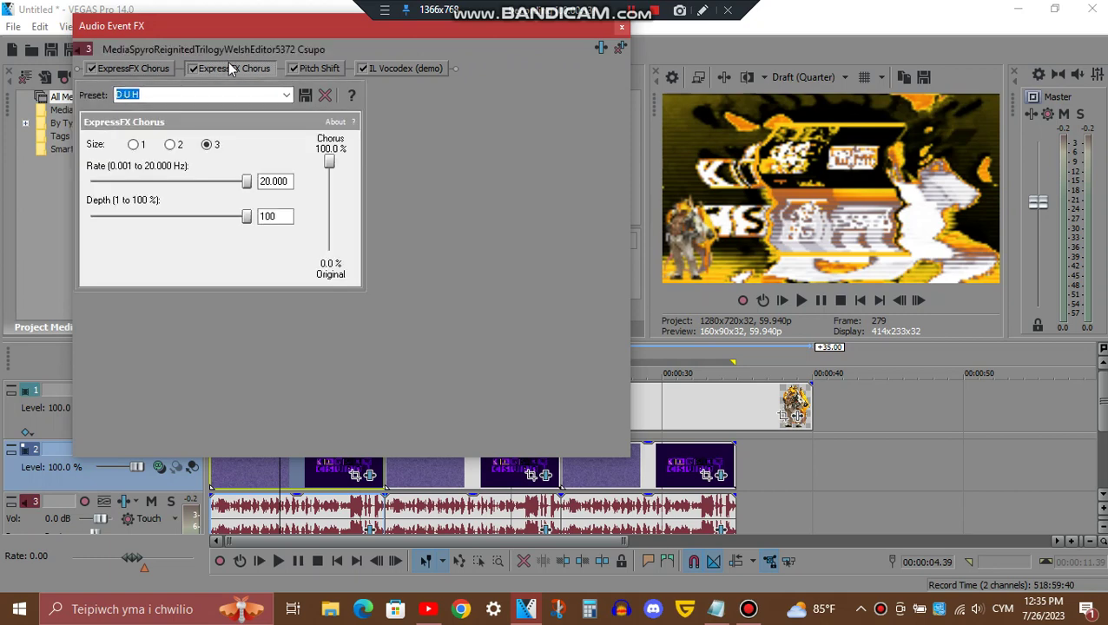
click(327, 72)
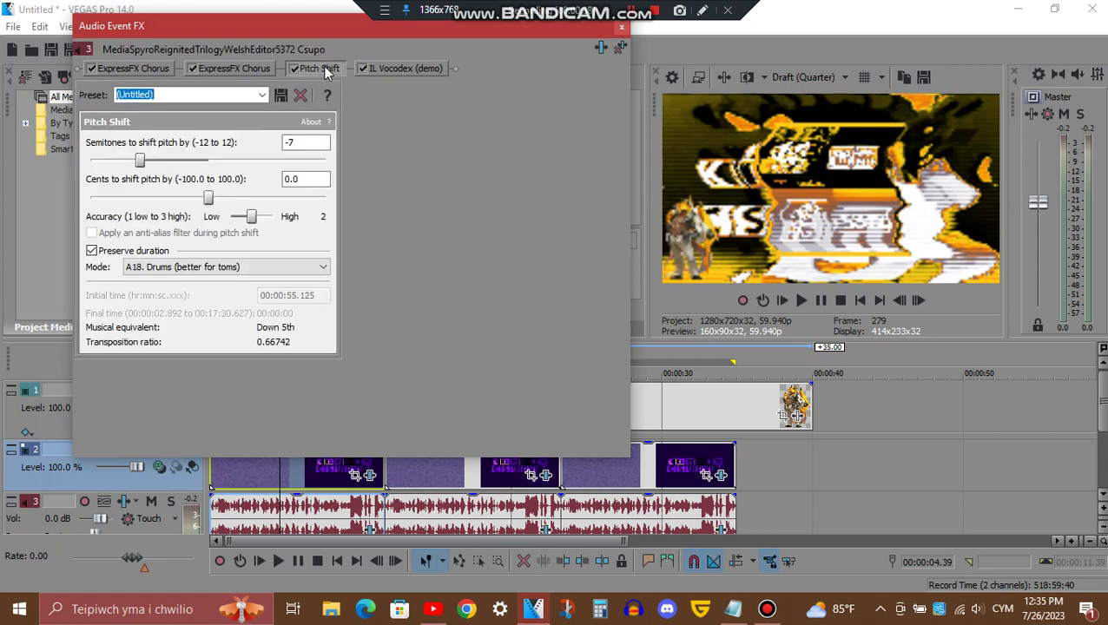
click(405, 68)
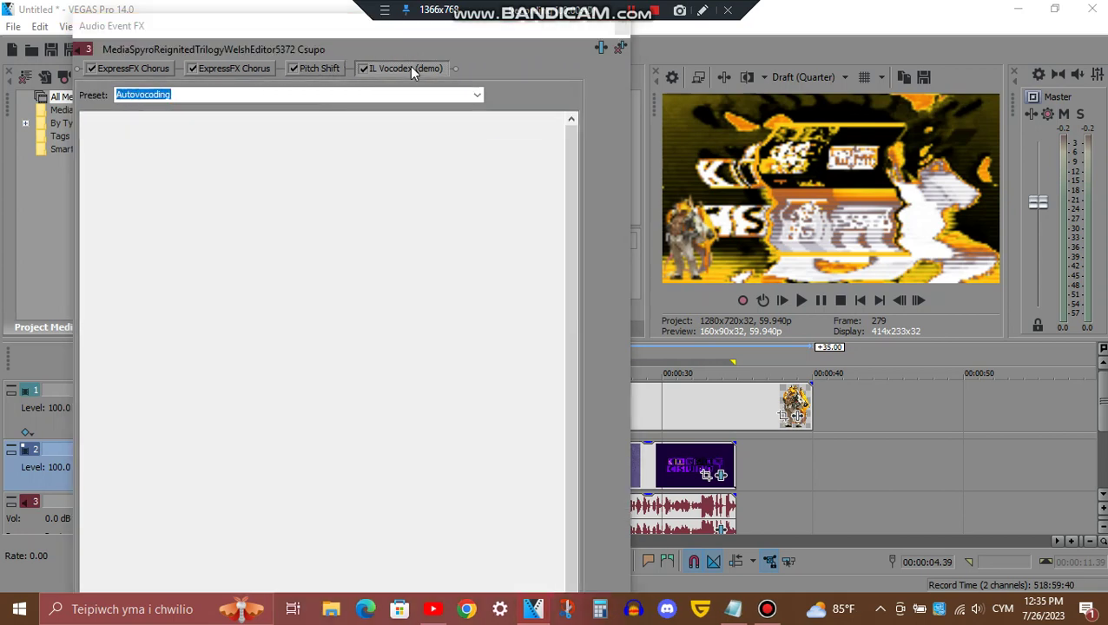
drag(300, 133, 328, 59)
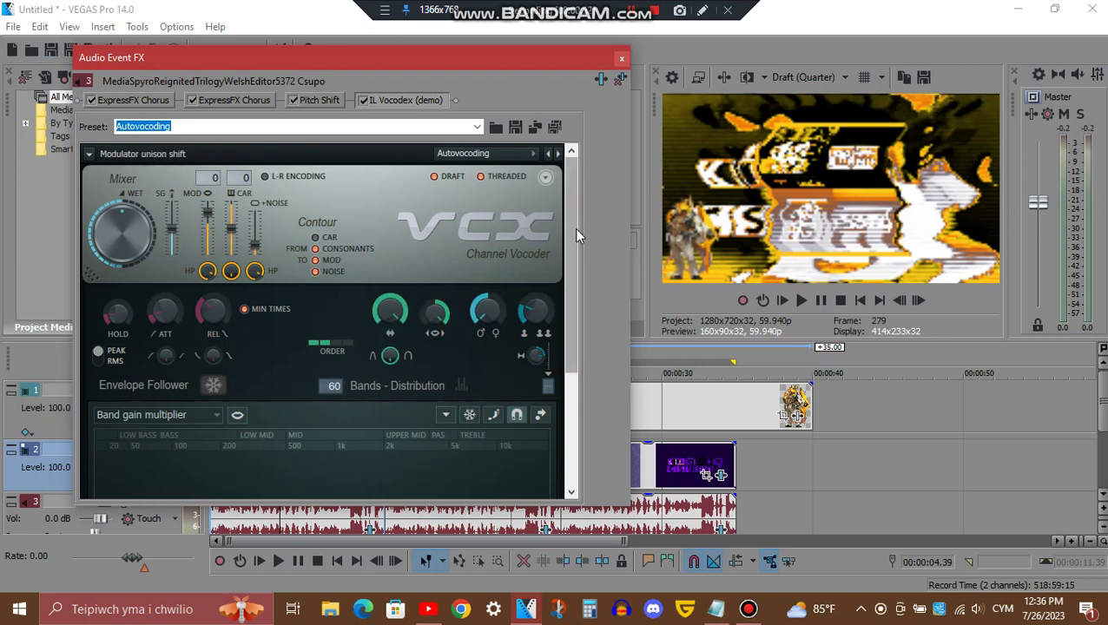
drag(574, 276, 578, 400)
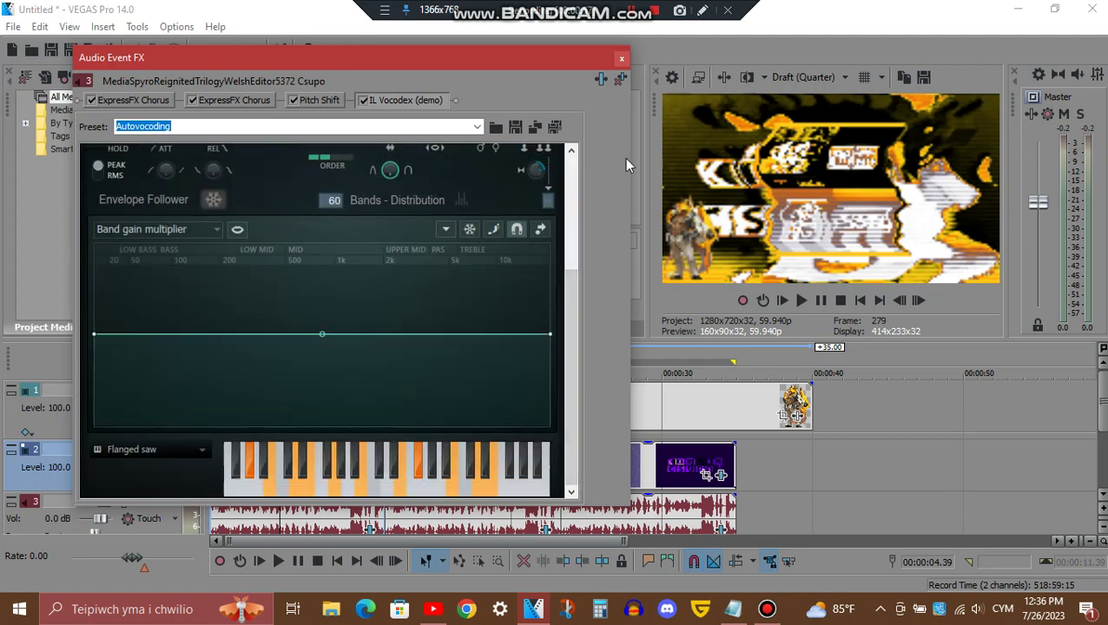
click(622, 61)
Inspect every color point of the Gradient Map applied to the second video clip.
click(455, 467)
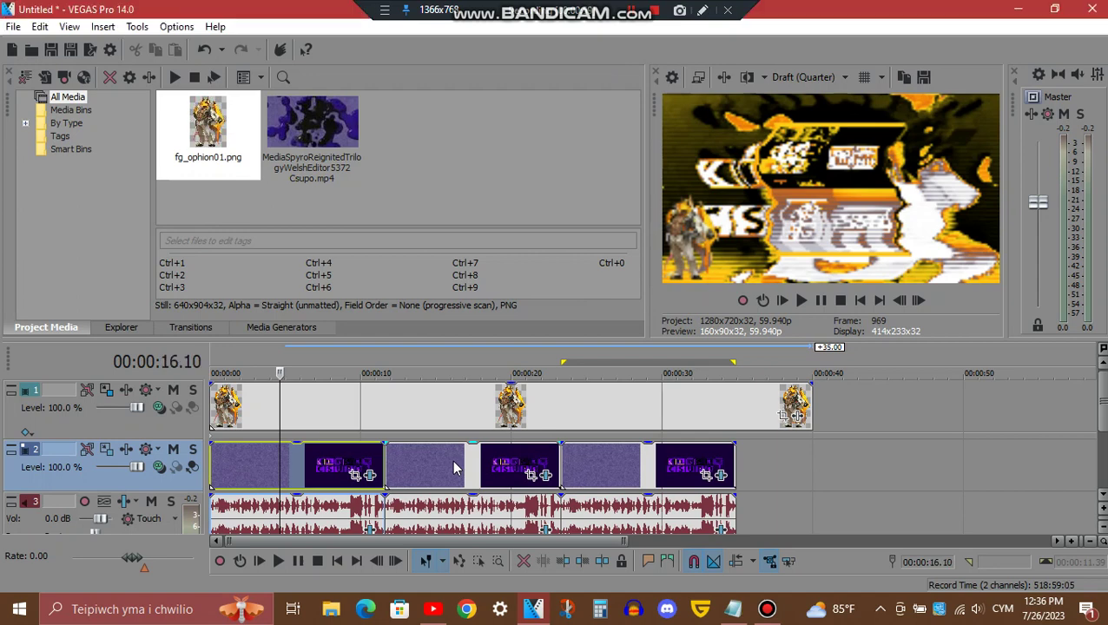
click(544, 474)
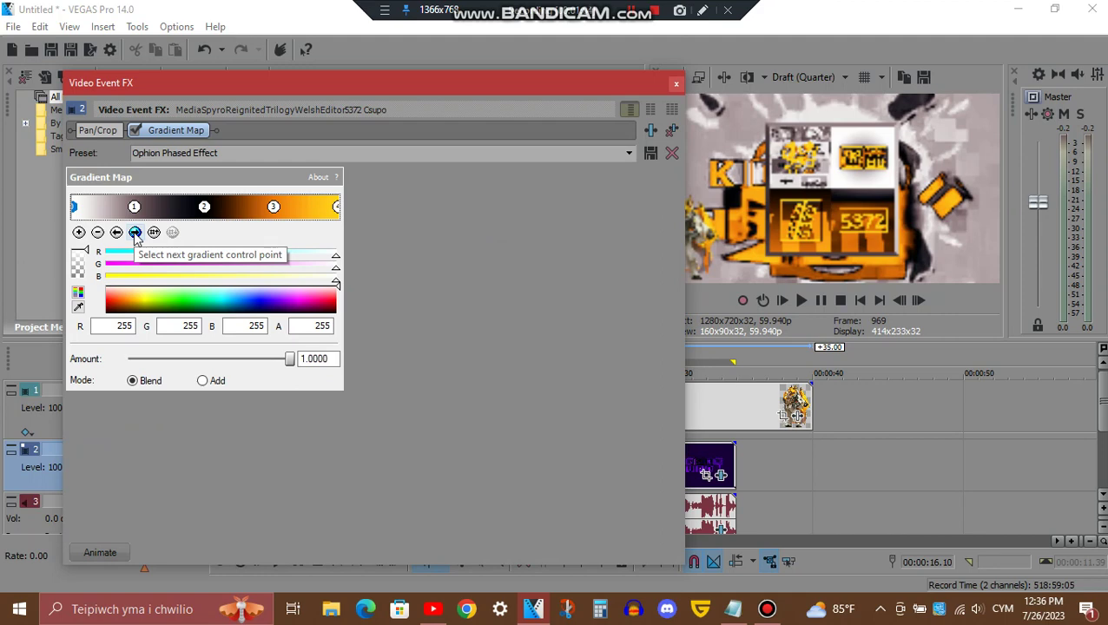
click(135, 233)
click(136, 233)
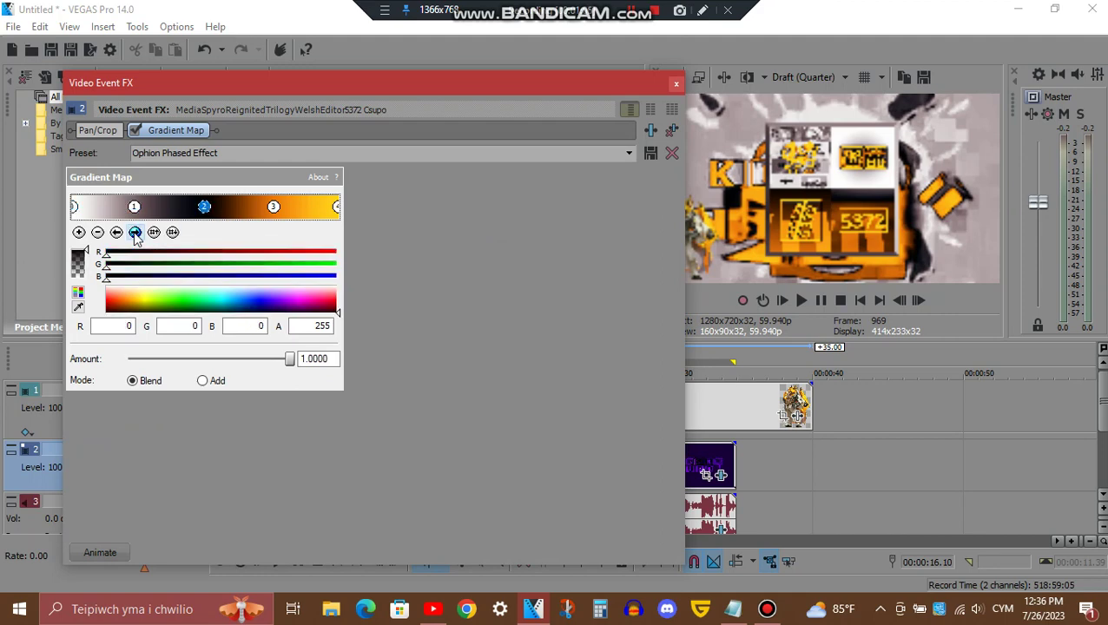
click(136, 233)
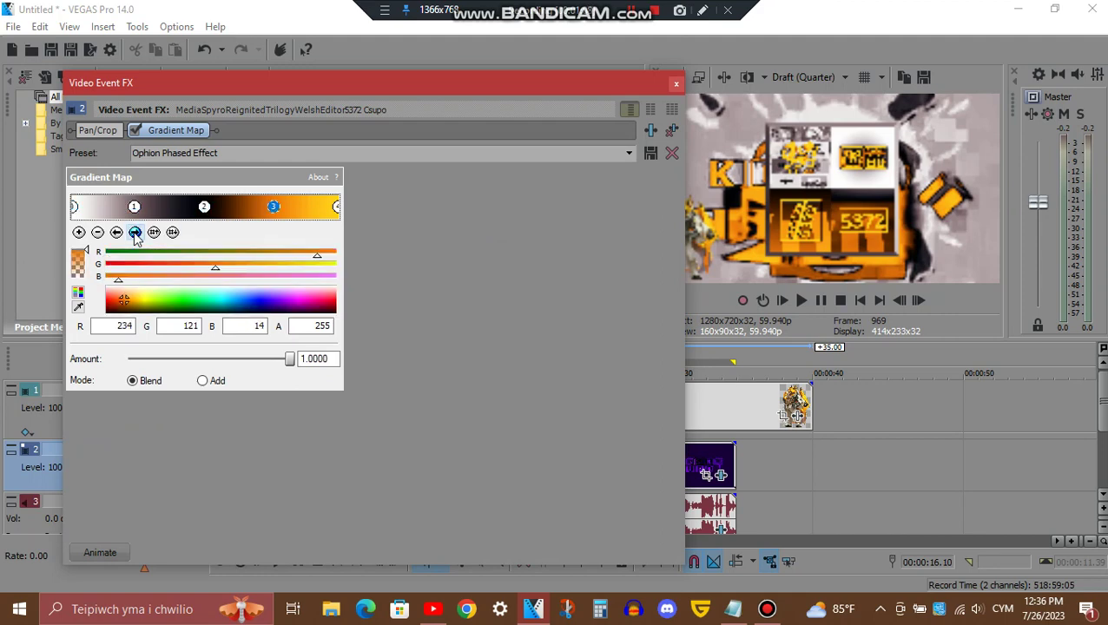
click(135, 233)
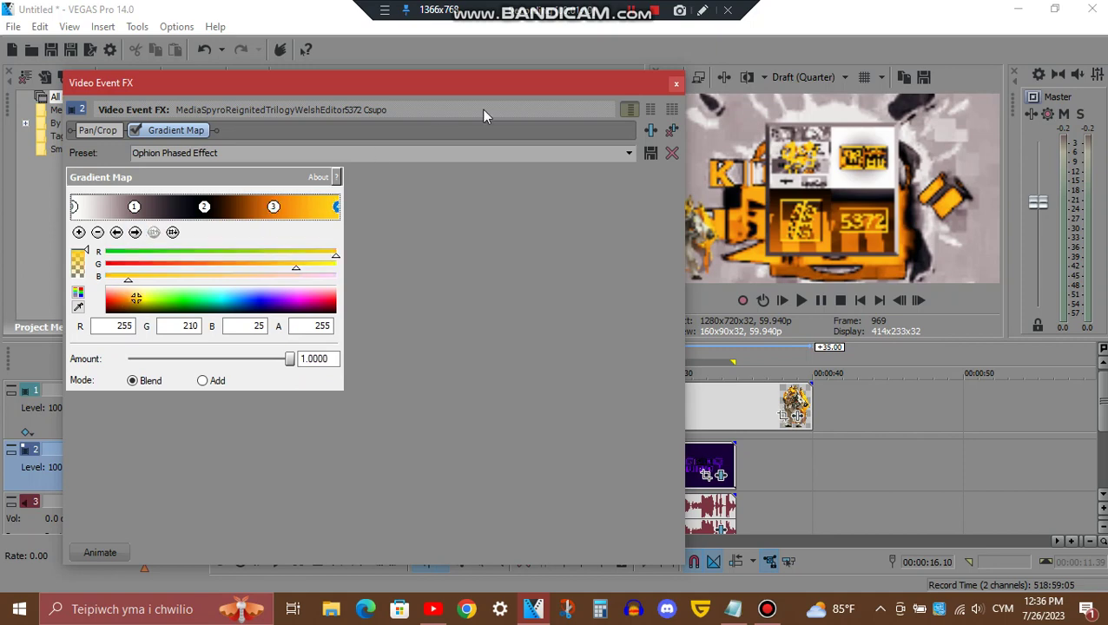
click(676, 86)
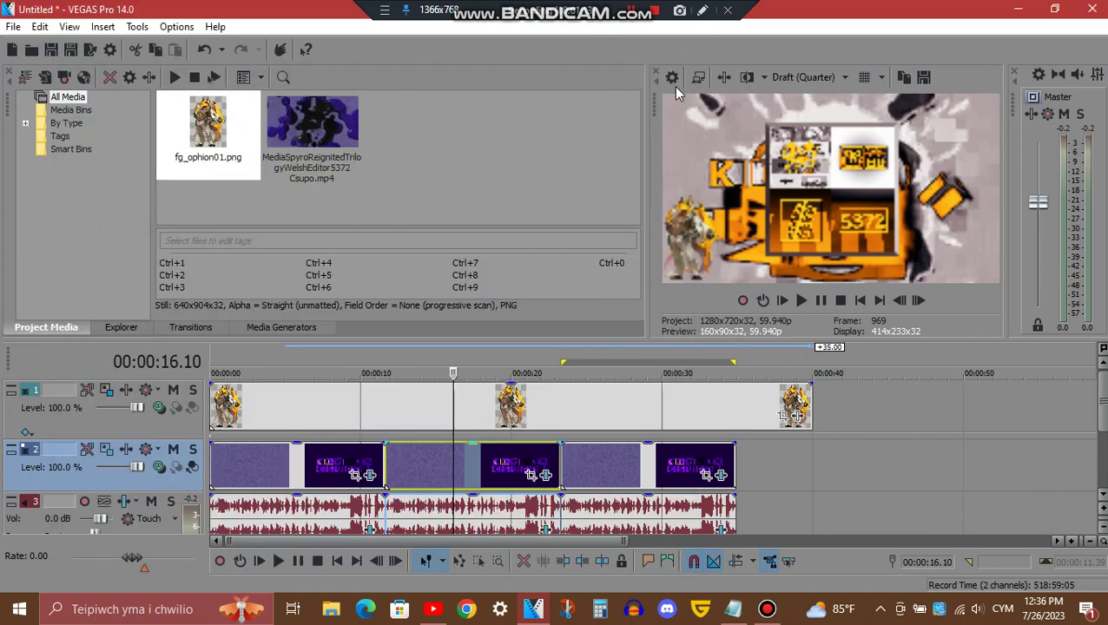
Examine the IL Vocodex settings on the second audio clip, including its band gain graph and keyboard section.
click(544, 530)
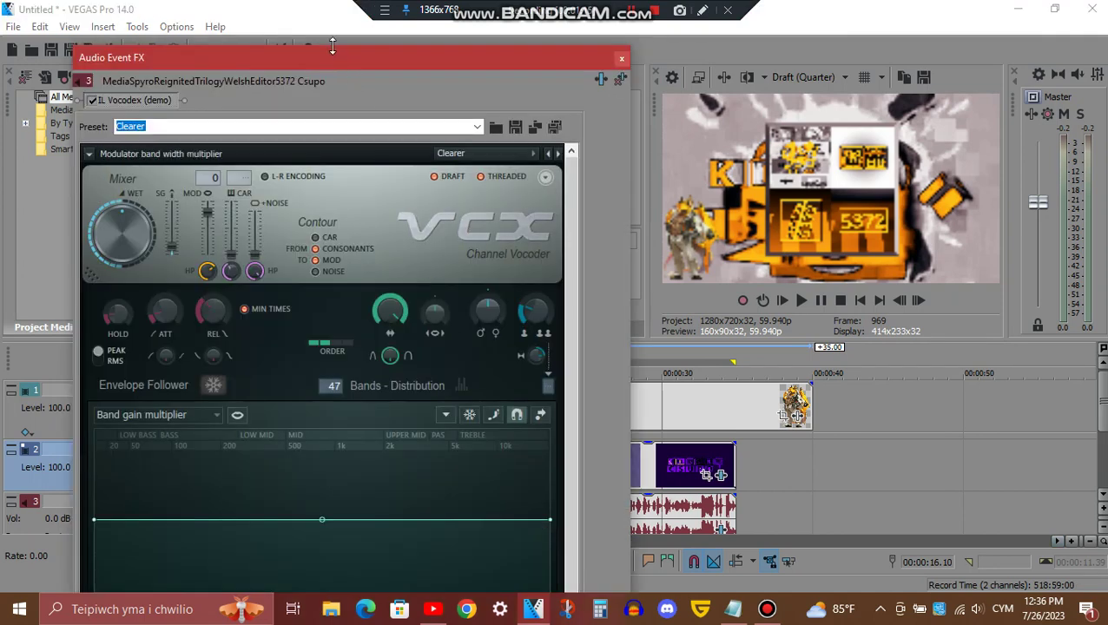
mouse_move(333, 46)
mouse_down()
mouse_move(332, 209)
mouse_move(321, 39)
mouse_up()
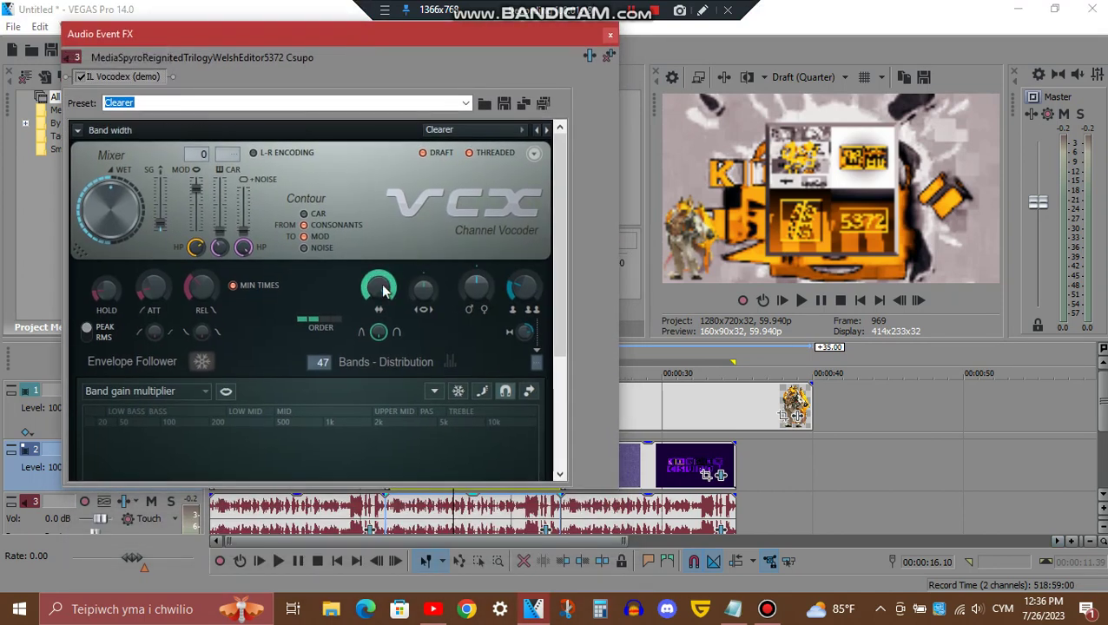
drag(560, 304, 559, 411)
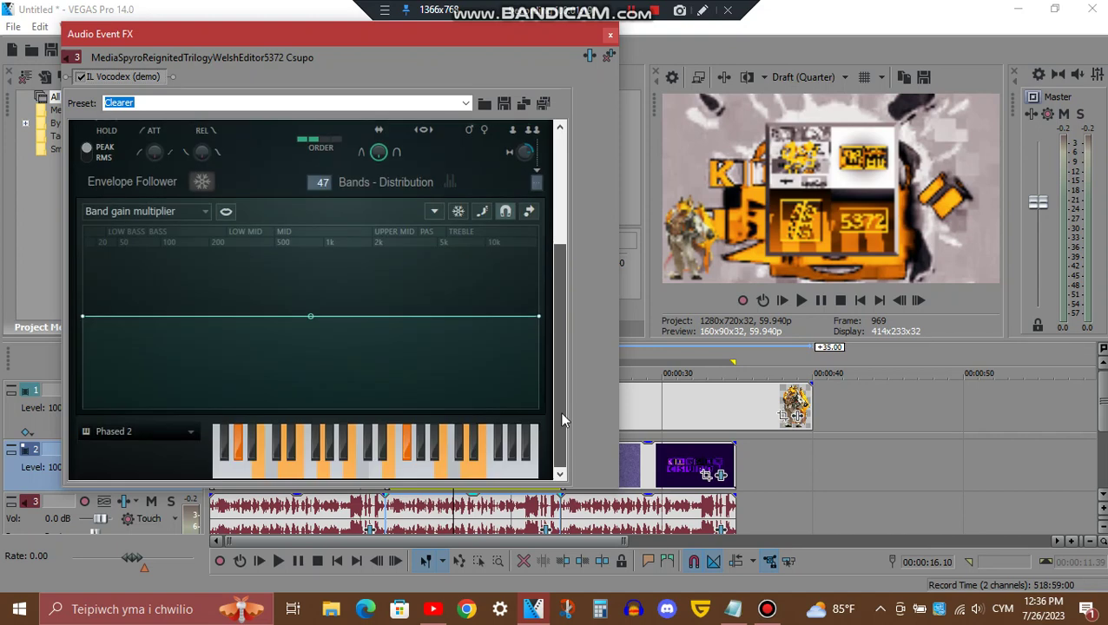
click(610, 35)
Open the third video clip's effects and view the settings of its first TV Simulator.
click(629, 467)
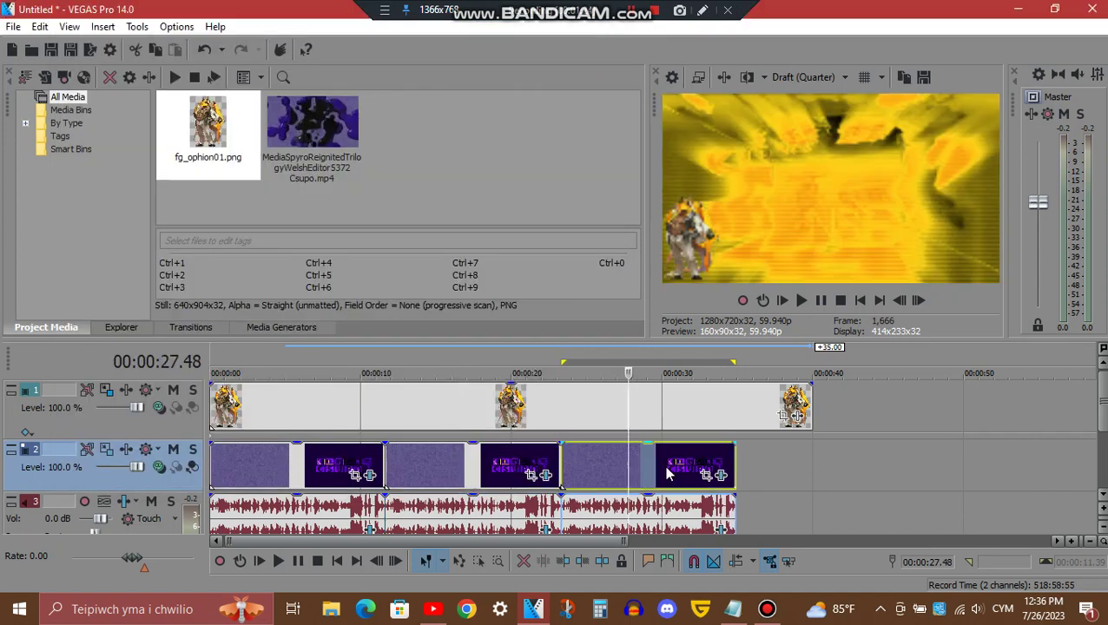
click(719, 477)
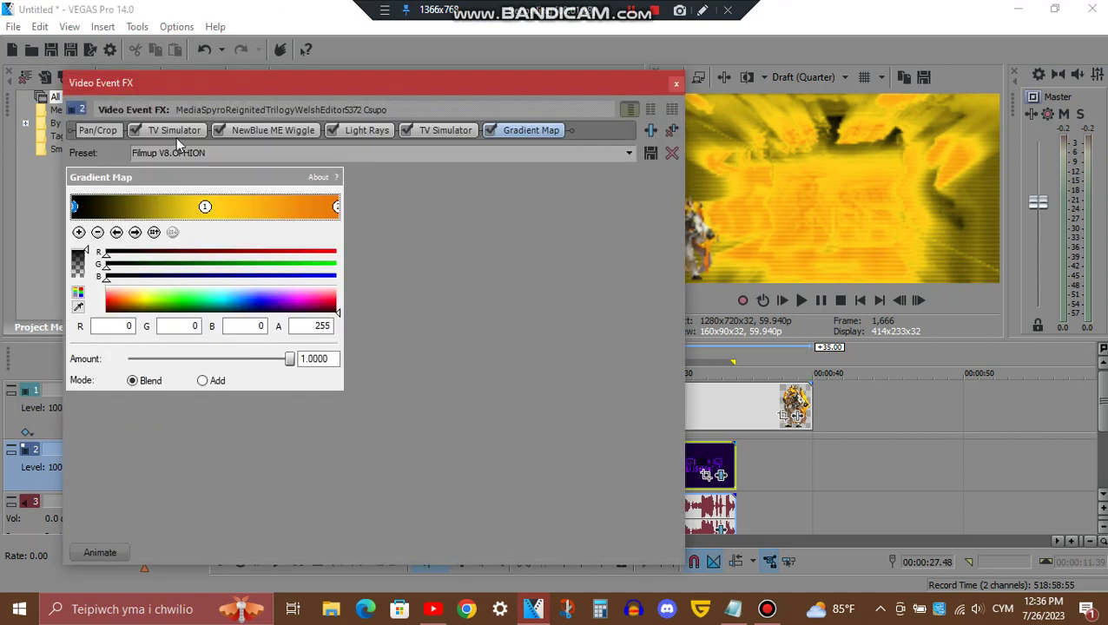
click(173, 131)
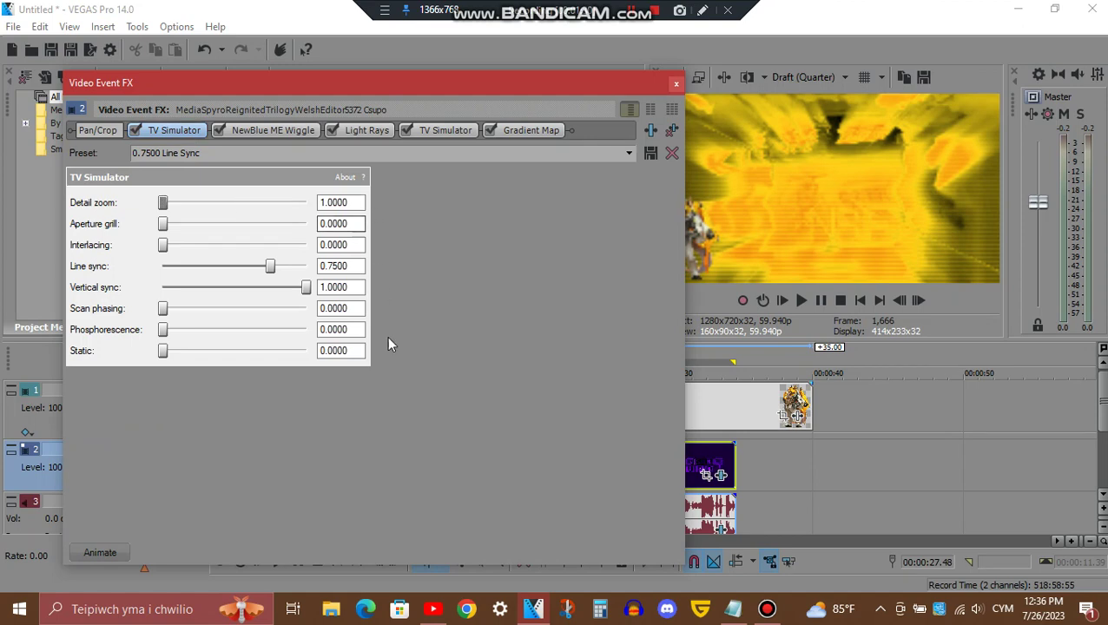
Apply the Horizontal Bars preset to the NewBlue ME Wiggle effect on the third video clip.
click(286, 129)
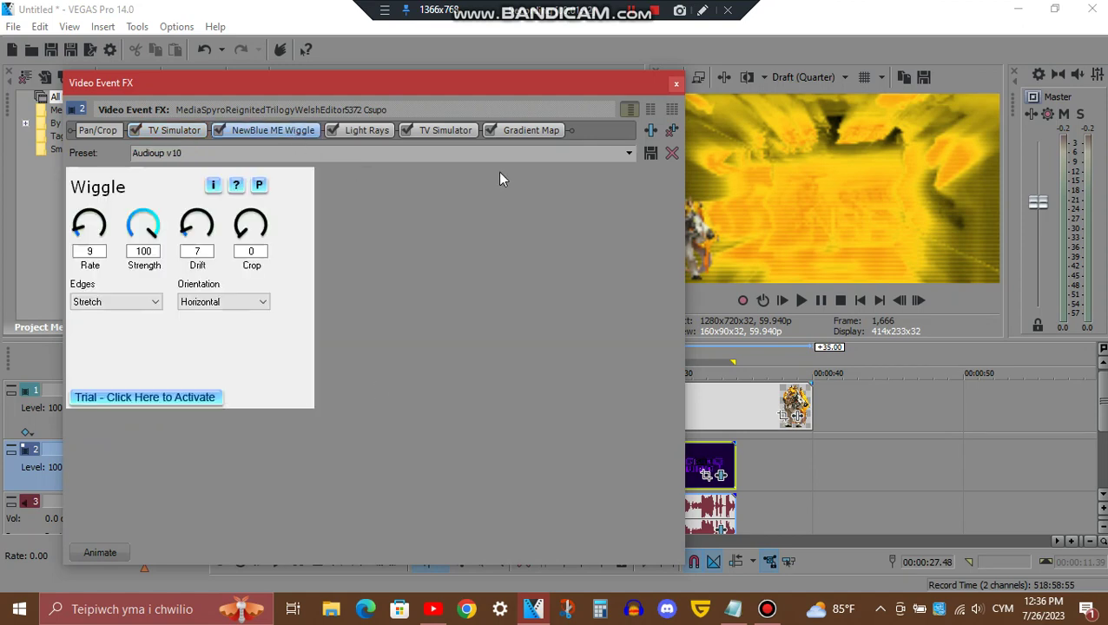
click(630, 154)
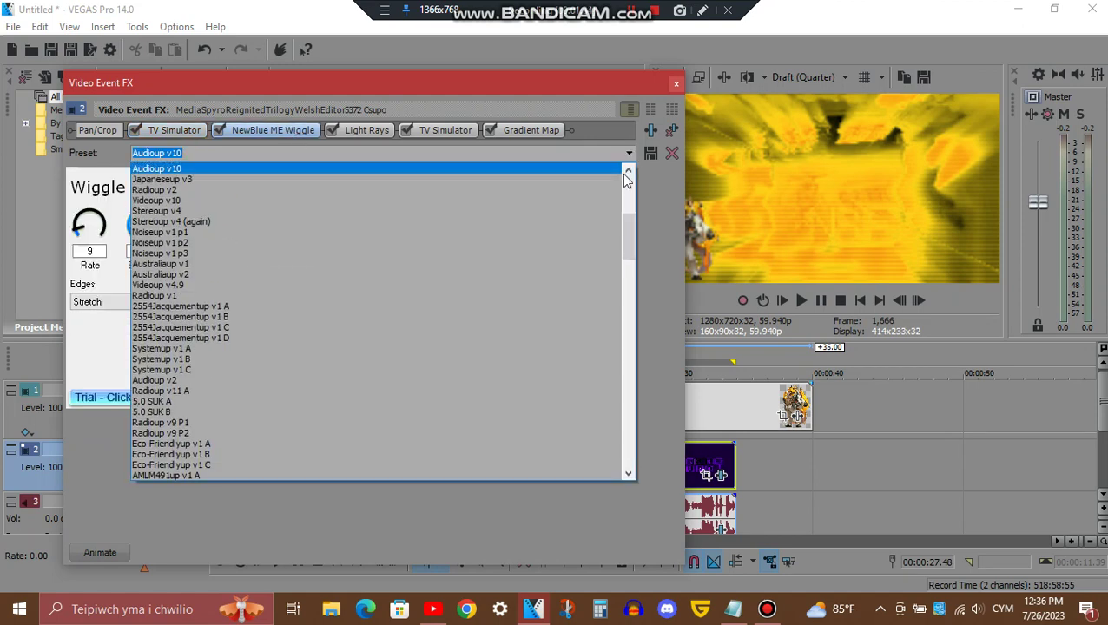
drag(631, 245, 629, 174)
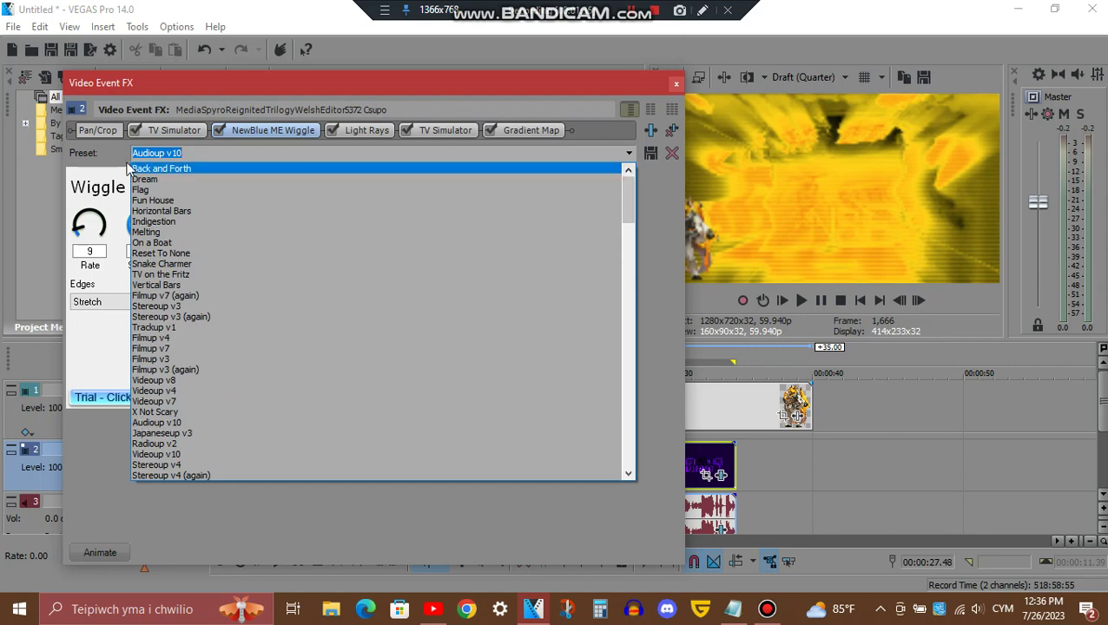
click(176, 216)
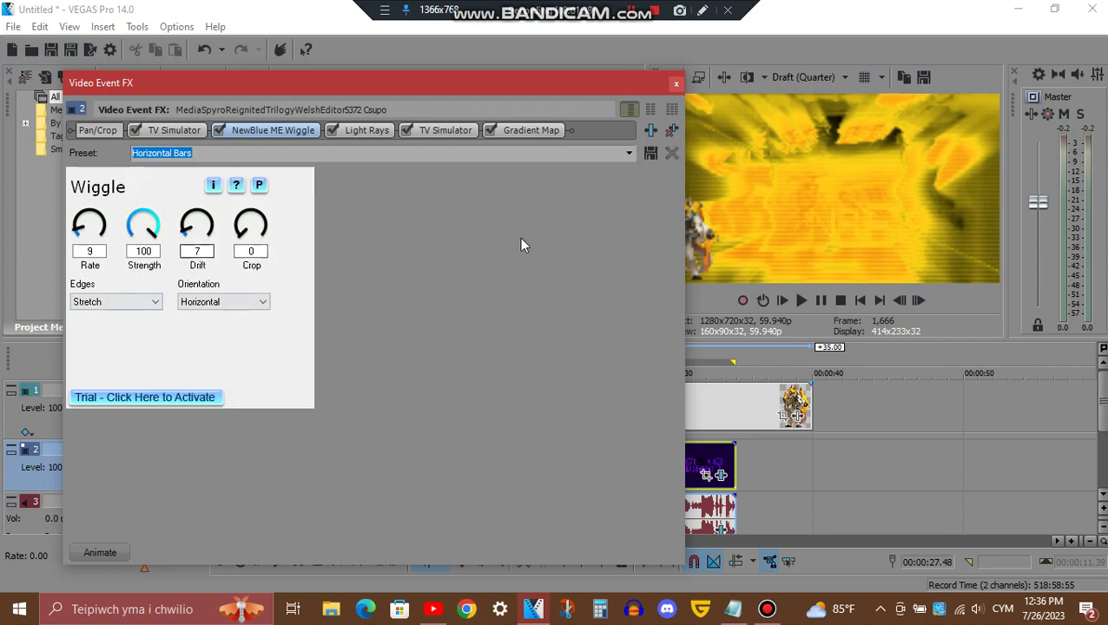
Review the third video clip's Light Rays, second TV Simulator and Gradient Map color points, then close its effects window.
click(364, 129)
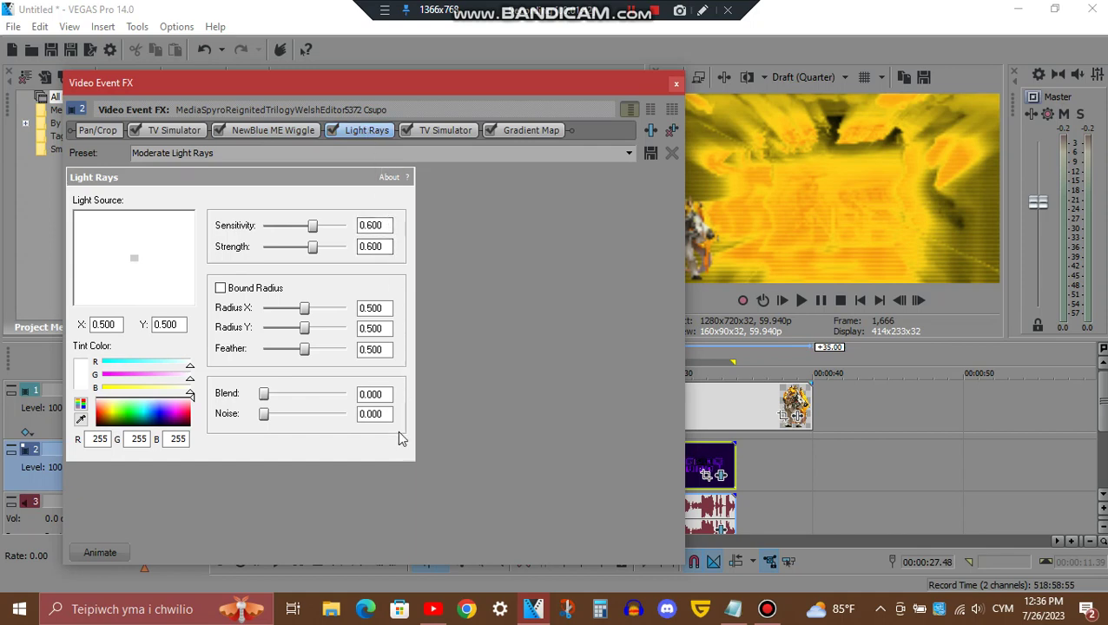
click(438, 130)
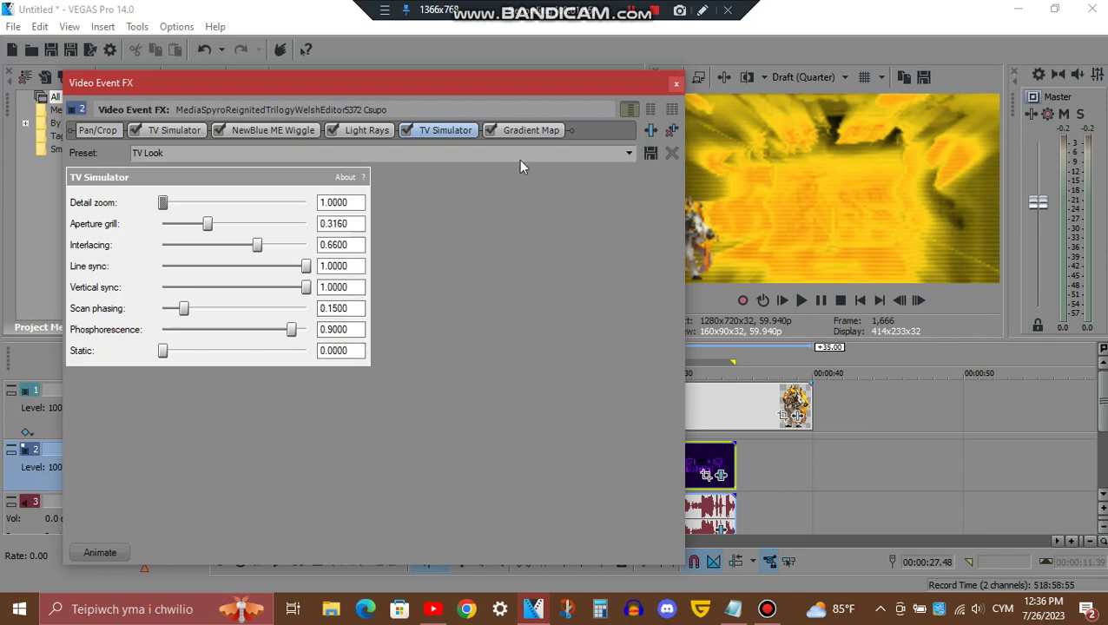
click(522, 131)
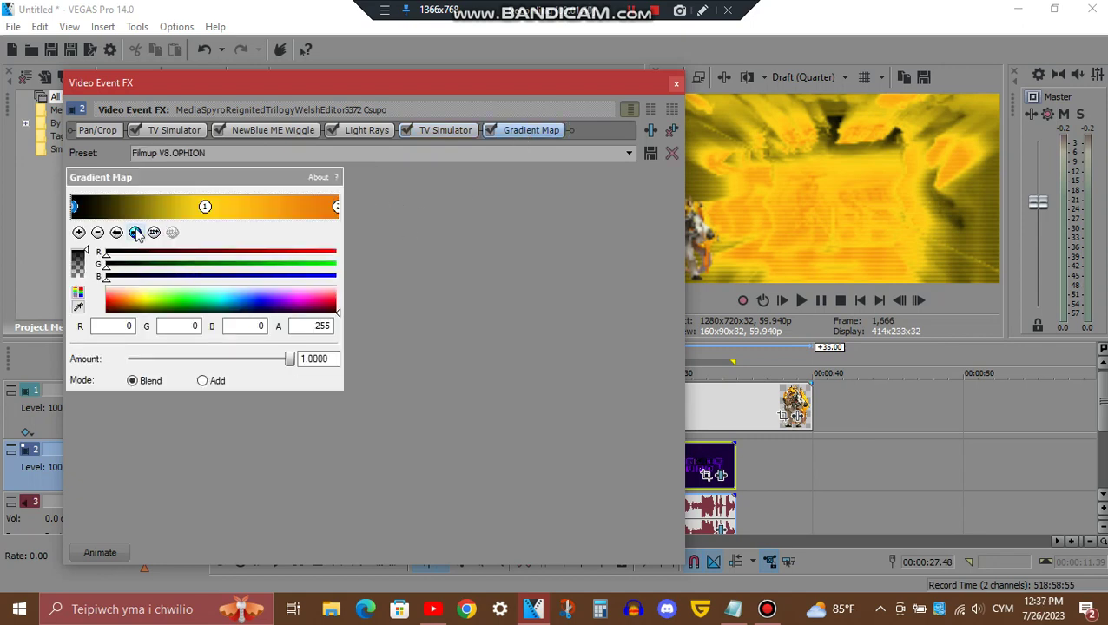
click(136, 232)
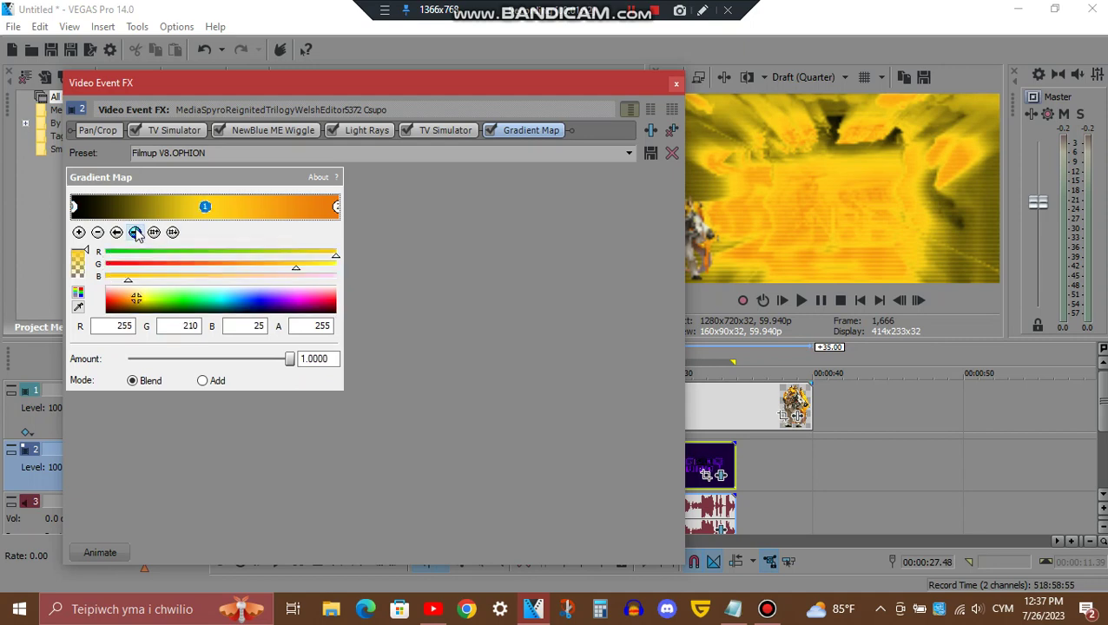
click(135, 233)
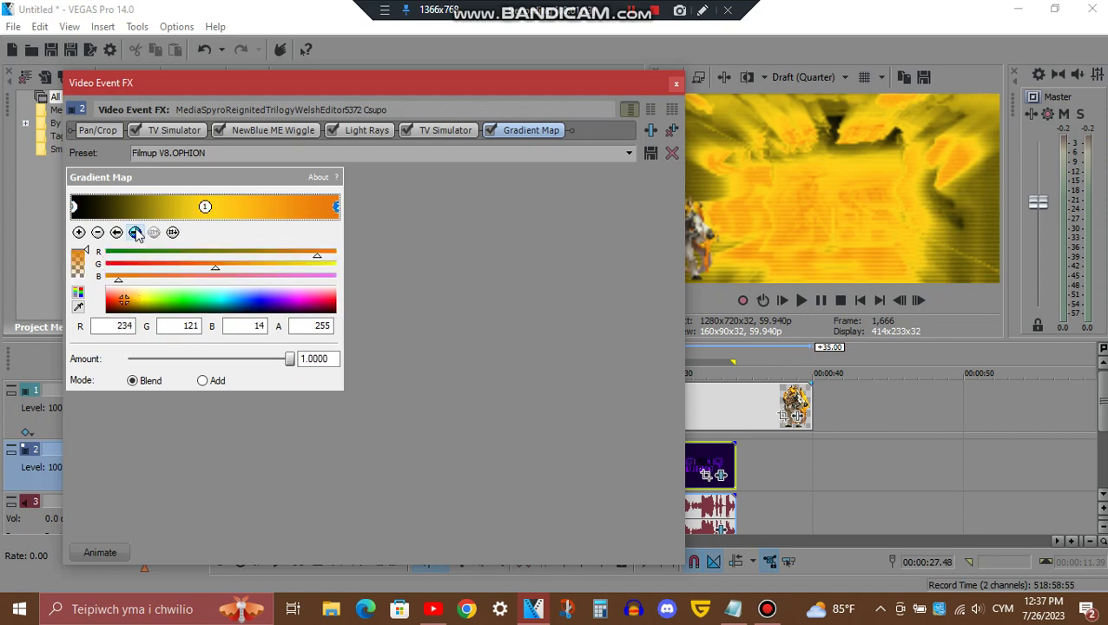
click(676, 85)
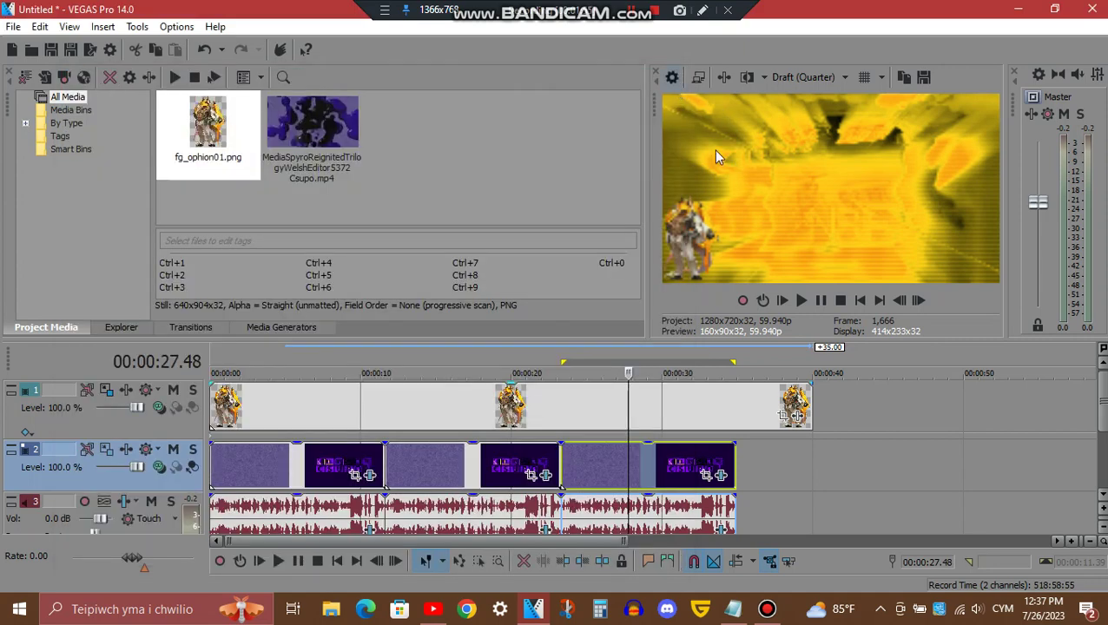
Open the third audio clip's effects and view the tb_grumblebum, IO/Phaser and IL Vocodex settings.
click(723, 529)
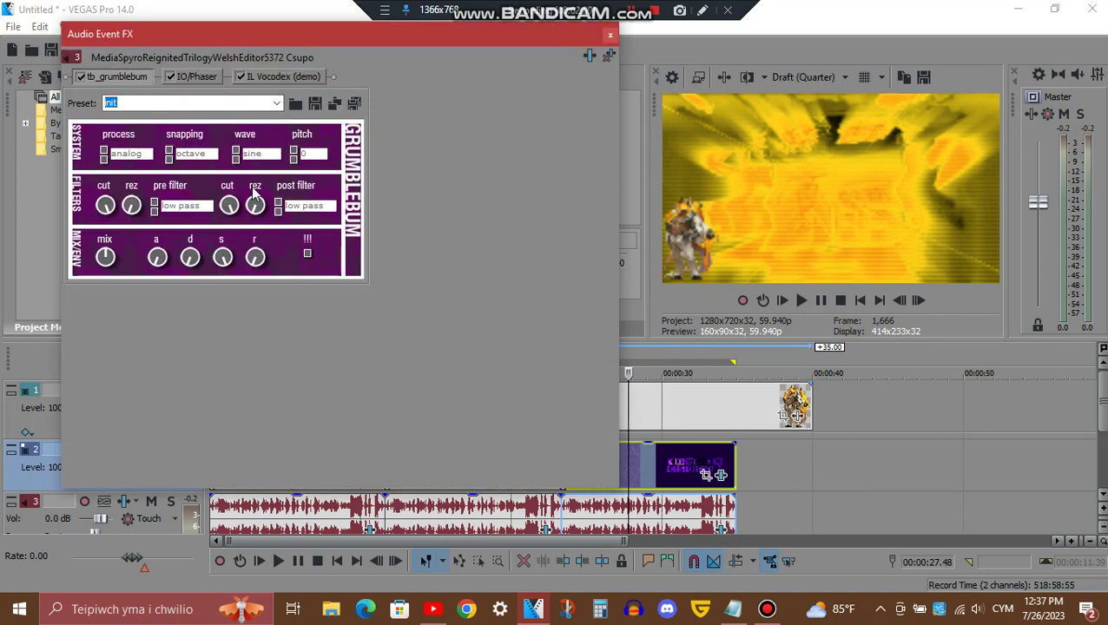
click(195, 80)
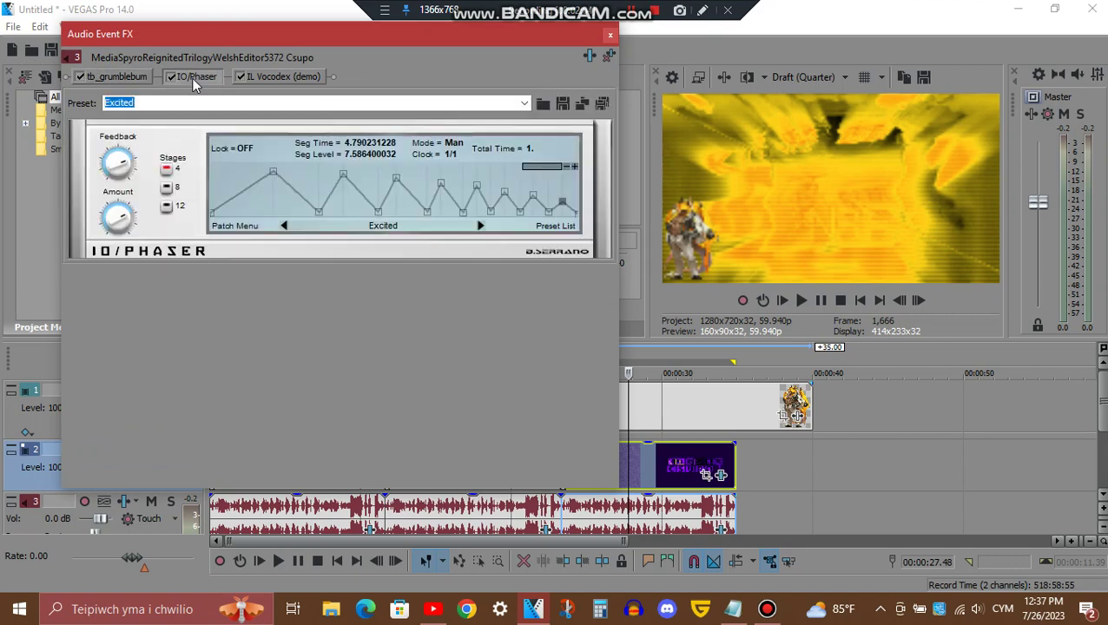
click(281, 77)
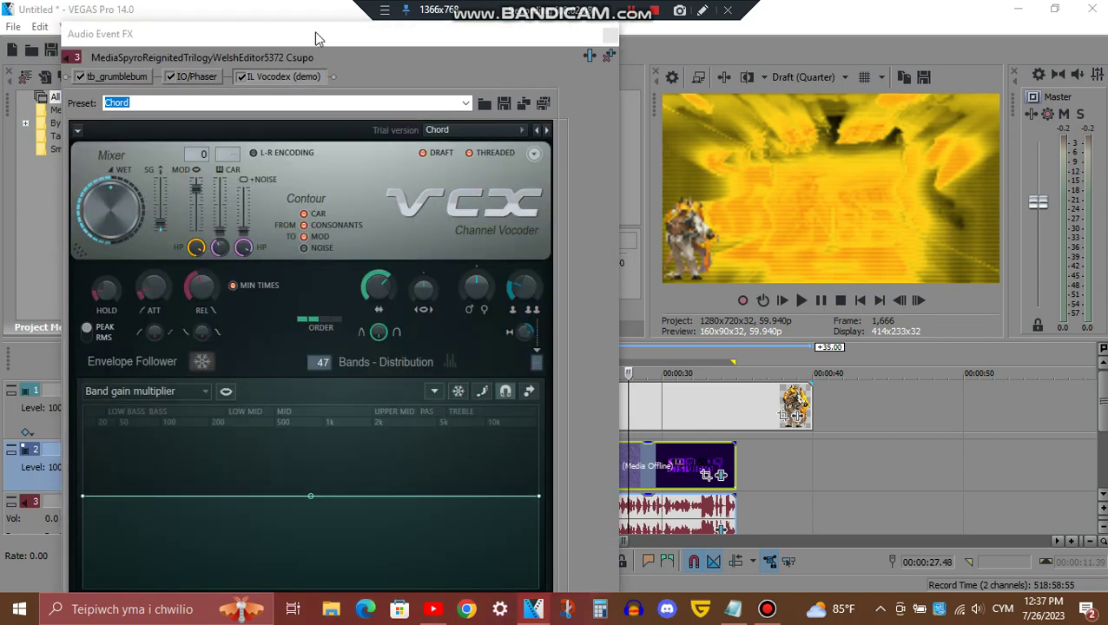
drag(322, 21, 322, 57)
Draw a red Bandicam arrow on the screen pointing down at the IL Vocodex bandwidth knob.
click(702, 10)
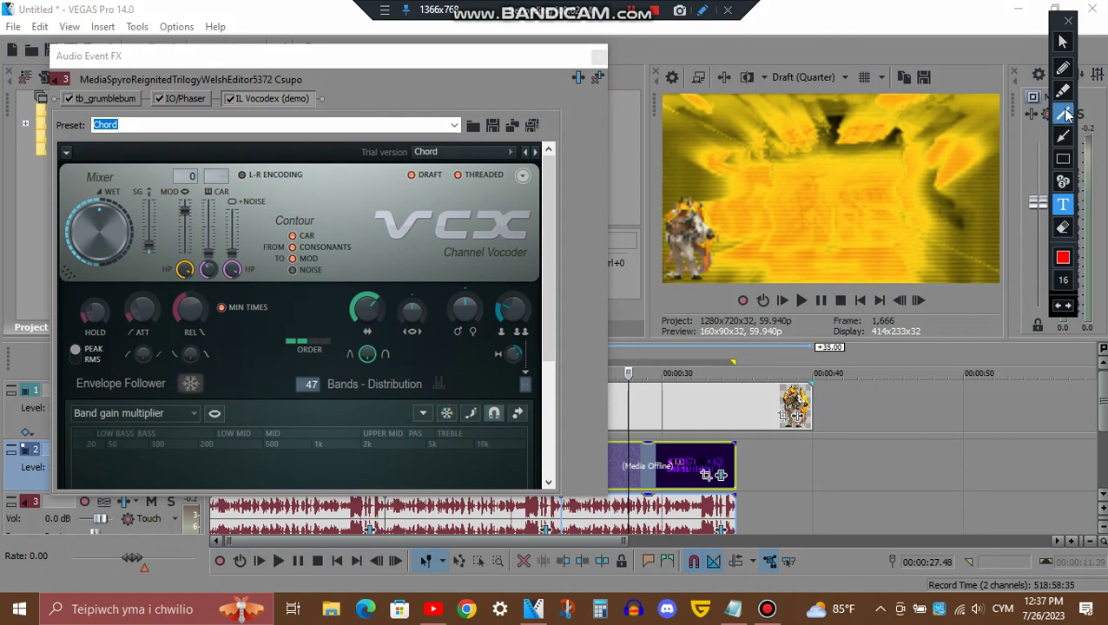
click(1063, 136)
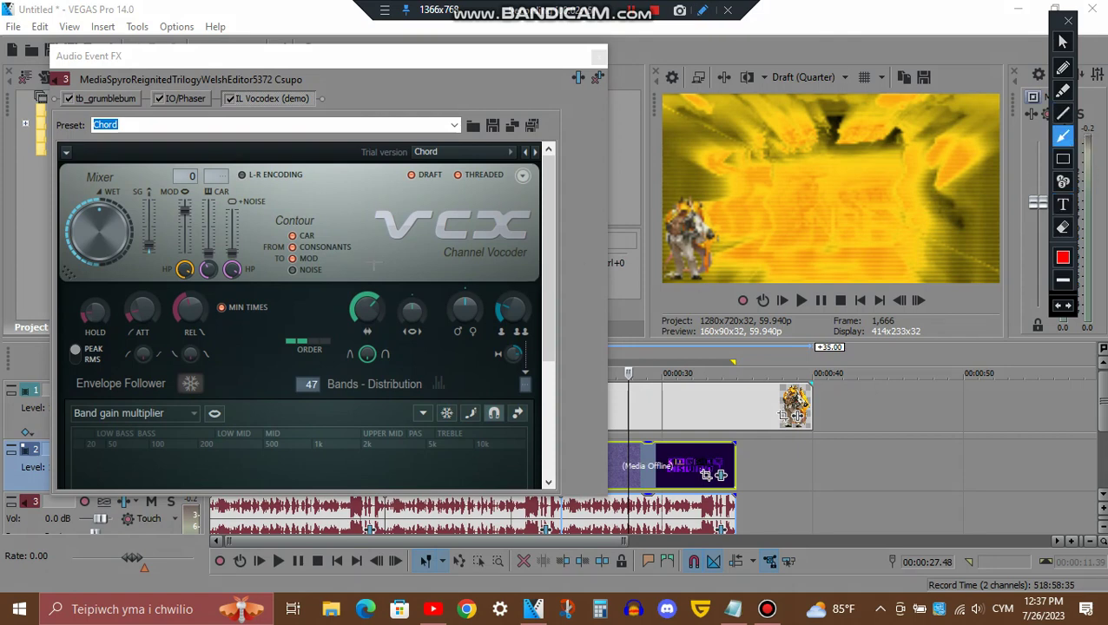
drag(369, 258, 368, 286)
Add the red text label "190% Bandwidth" above the arrow, then close the Bandicam drawing tools.
click(1063, 204)
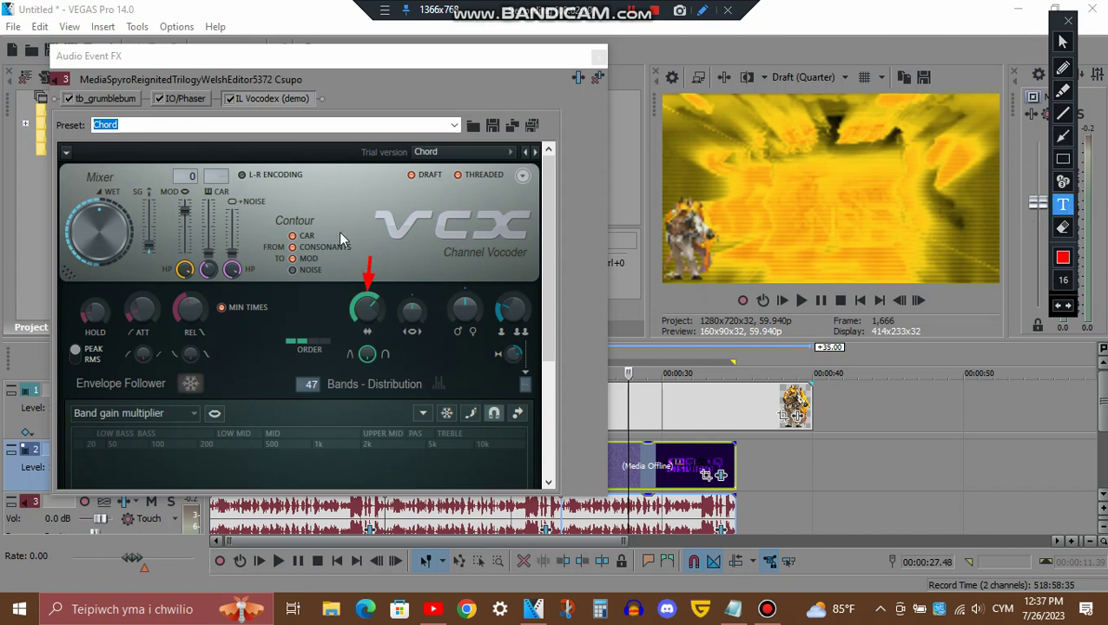
click(331, 238)
text(190&)
key(BackSpace)
text(%)
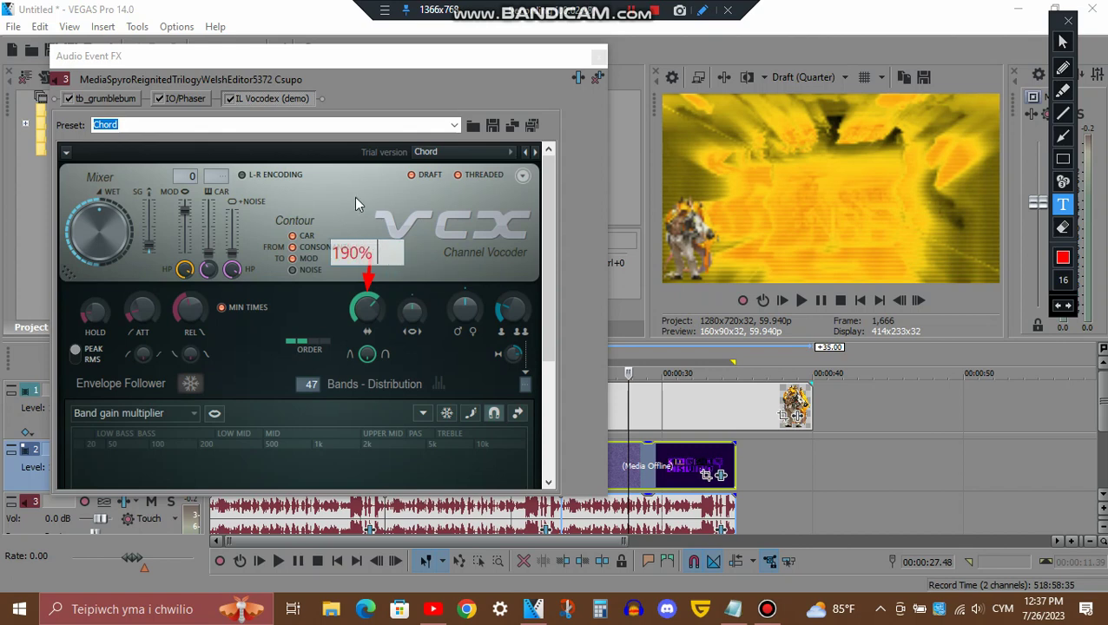
text( Bandw)
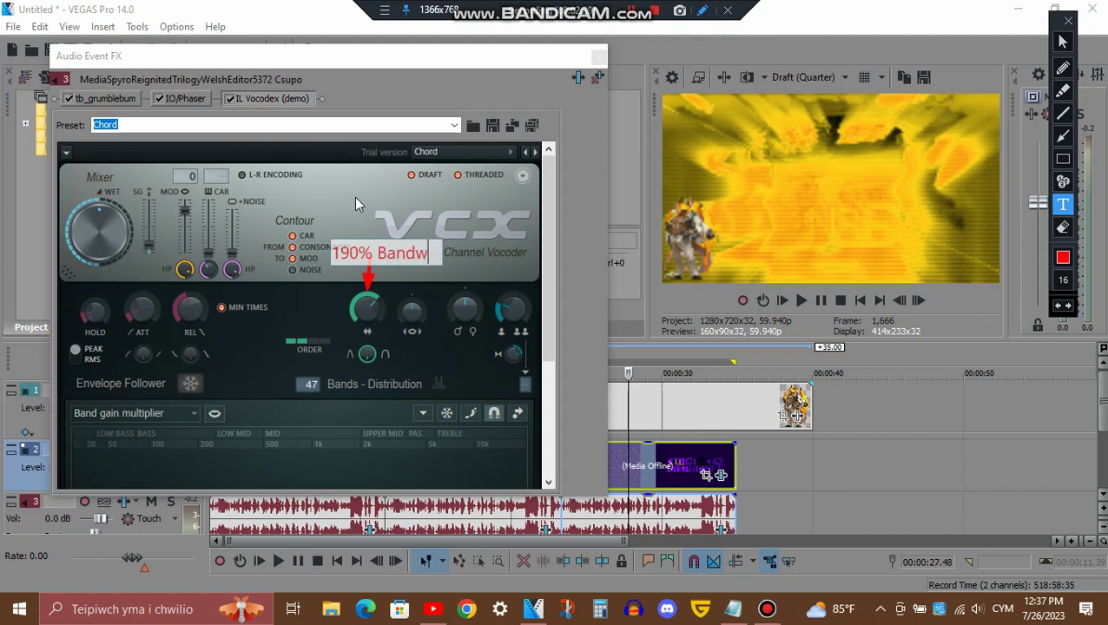
text(idth)
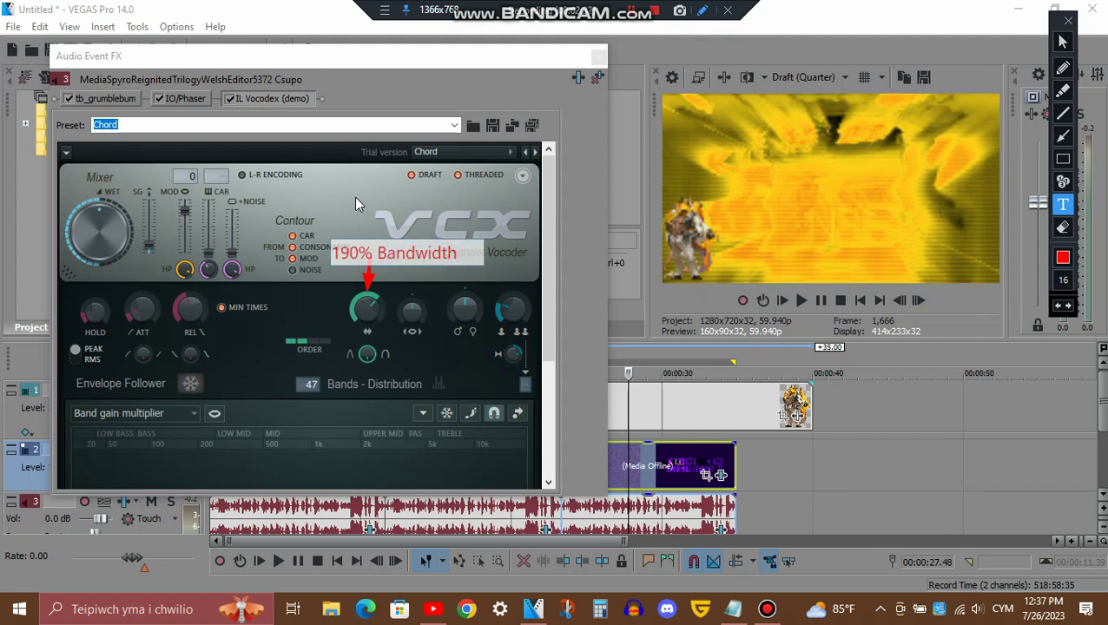
click(1069, 20)
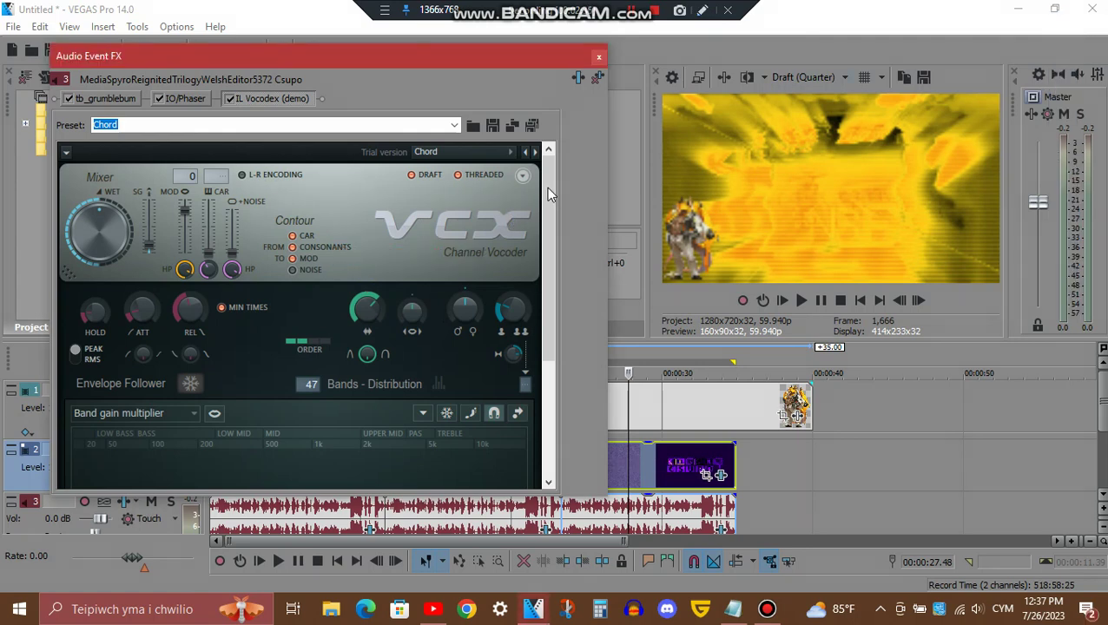
Examine the band gain graph and keyboard section of the third audio clip's IL Vocodex, then close its effects window.
scroll(542, 220, down, 3)
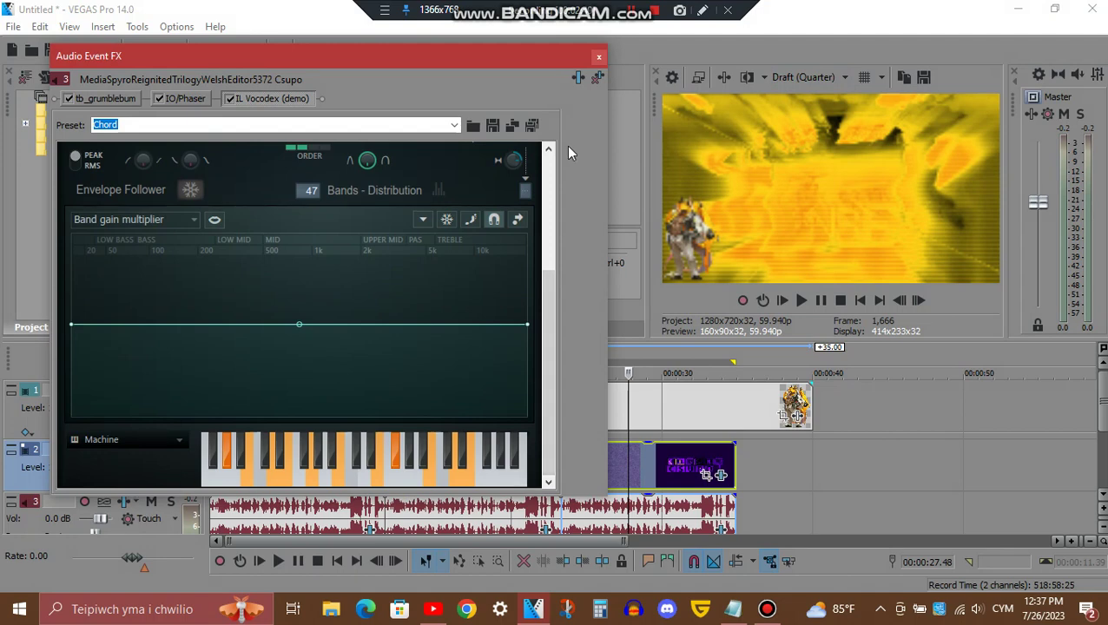
click(598, 59)
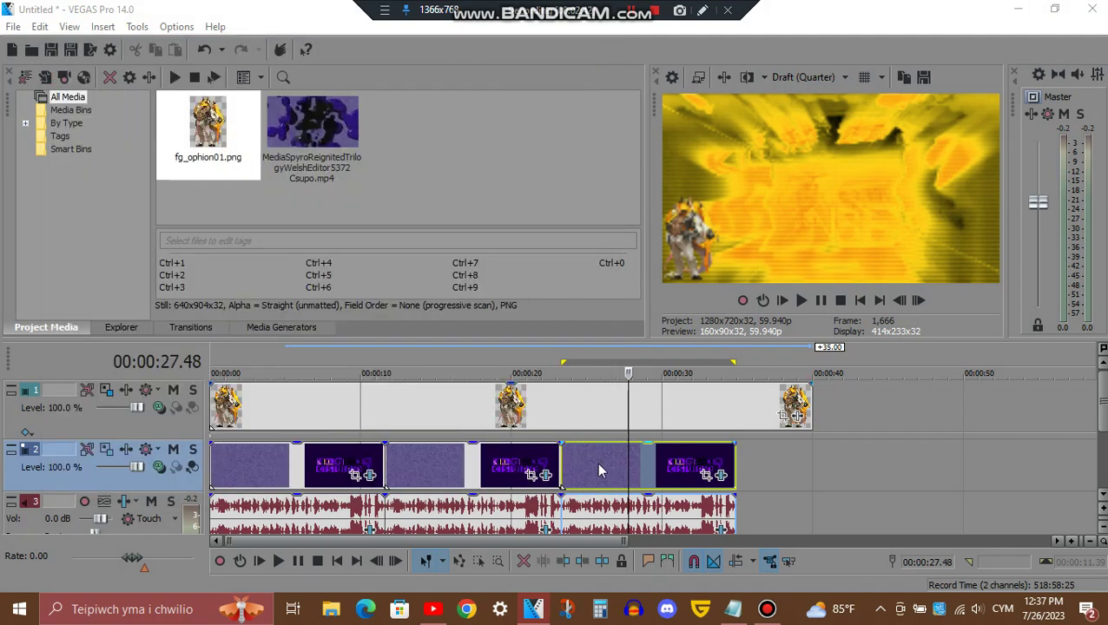
Extend the loop region's start back to 00:00:00.00 so it spans all three clips, and play the project.
drag(566, 363, 195, 363)
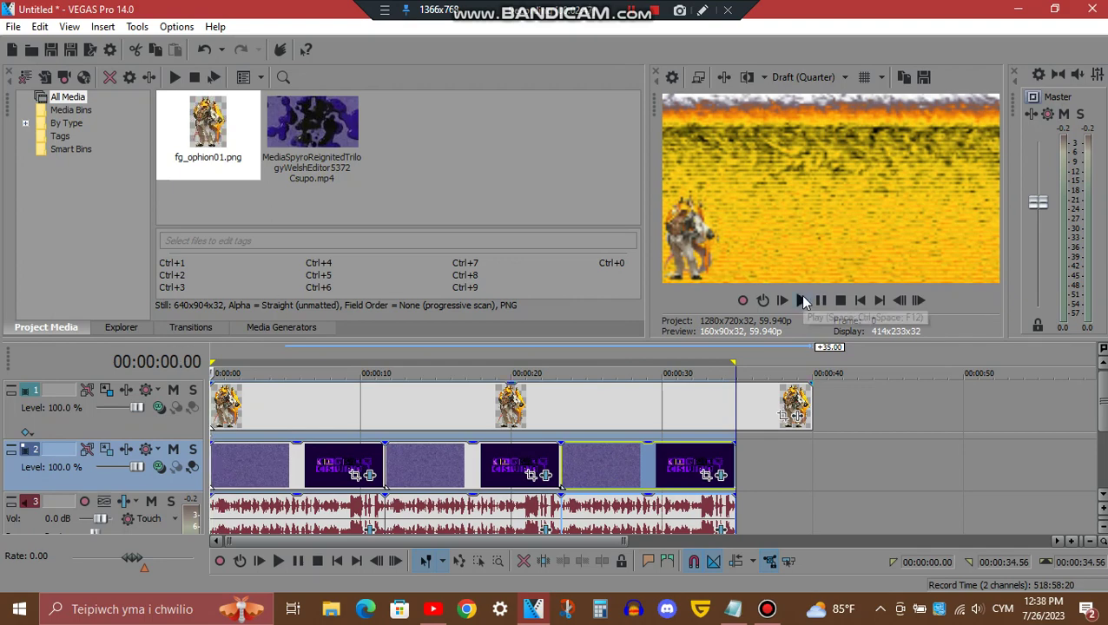
click(803, 300)
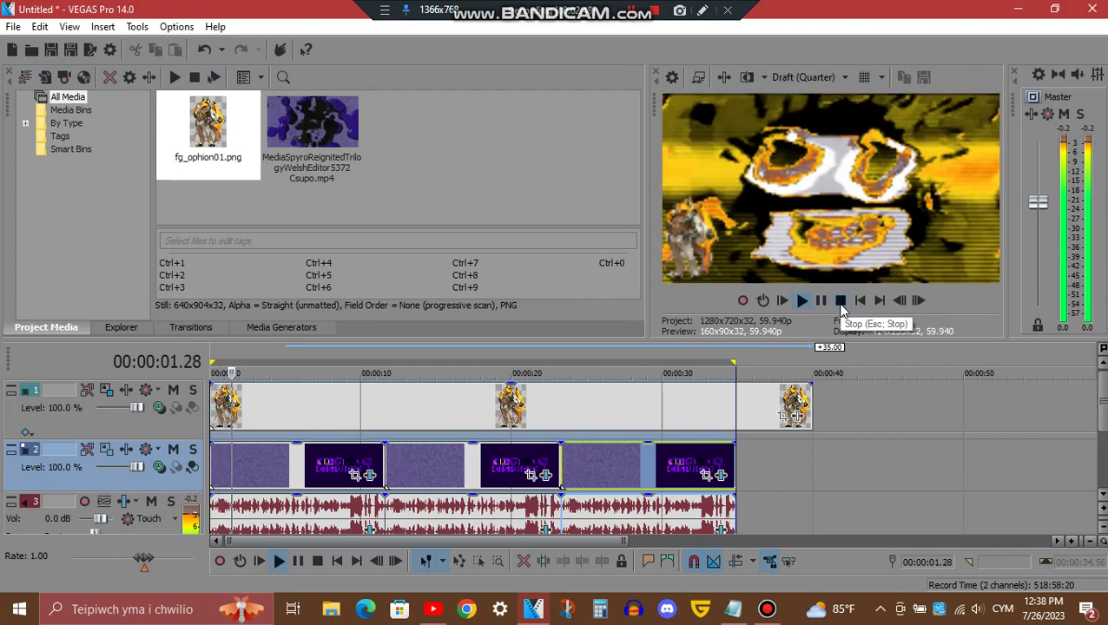